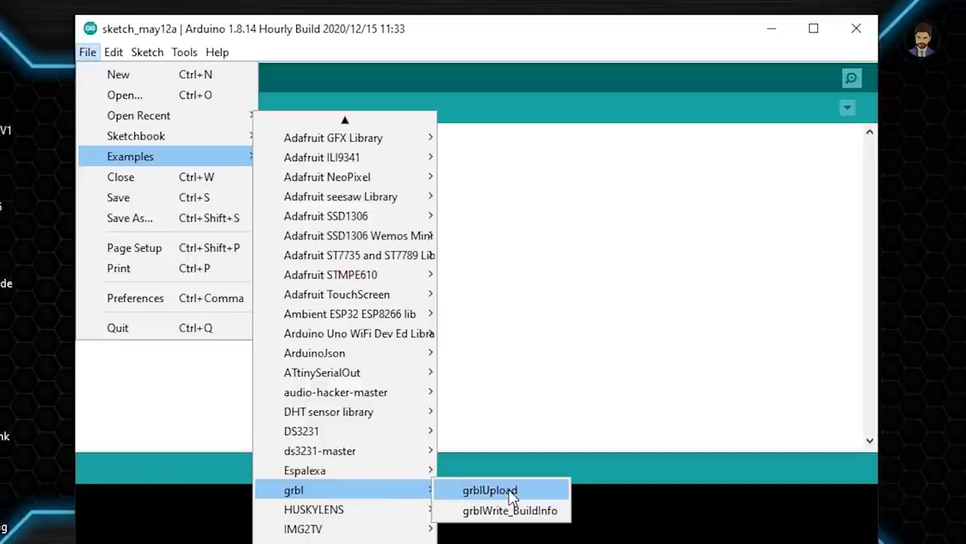
- Open the grblUpload example from the grbl library and upload the sketch to the Arduino board
left_click(527, 499)
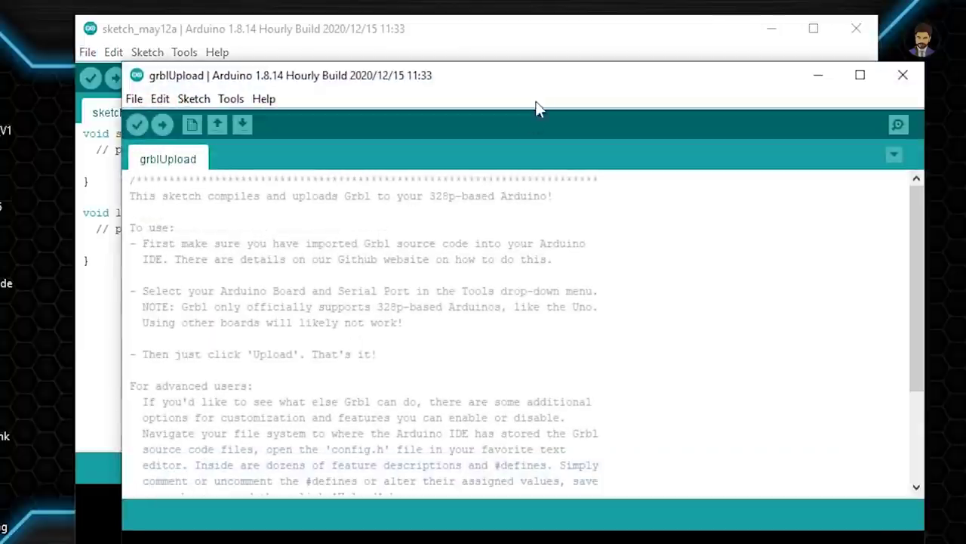
mouse_move(543, 77)
left_mouse_down()
mouse_move(503, 36)
mouse_move(479, 26)
left_mouse_up()
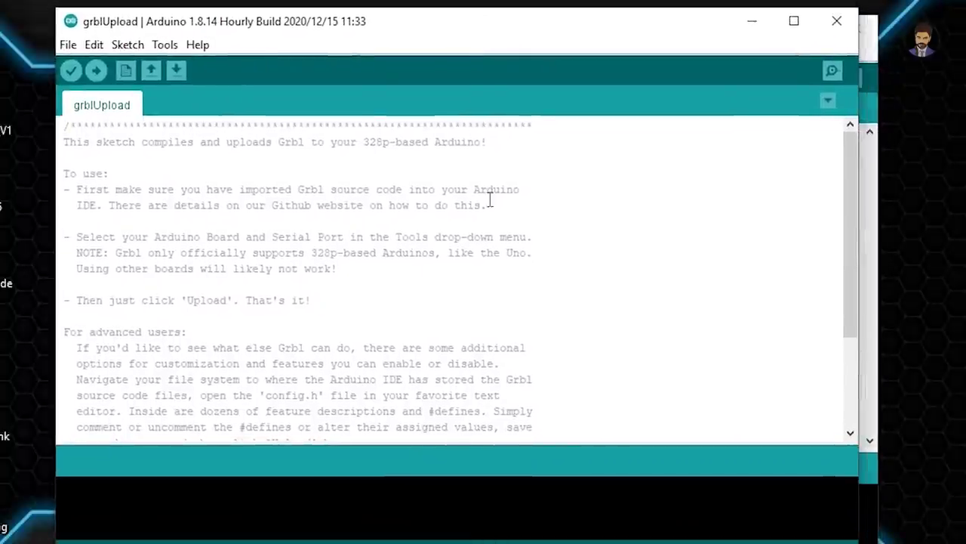
scroll(487, 209, "down", 3)
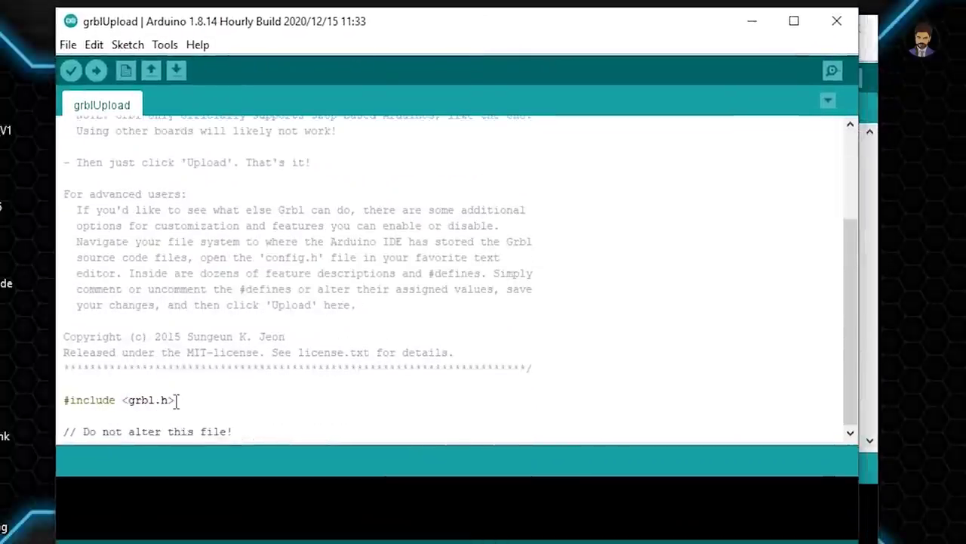
left_click_drag(174, 399, 62, 399)
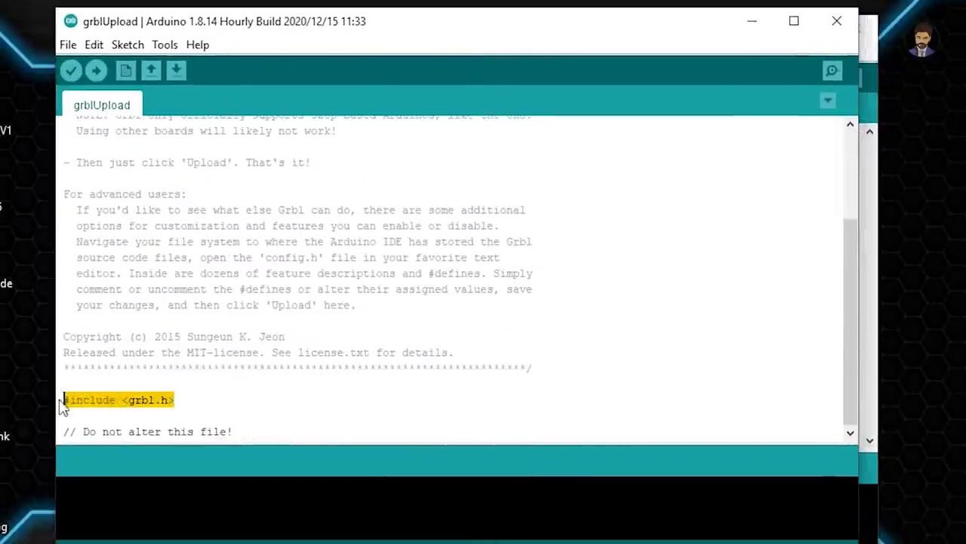
left_click(163, 399)
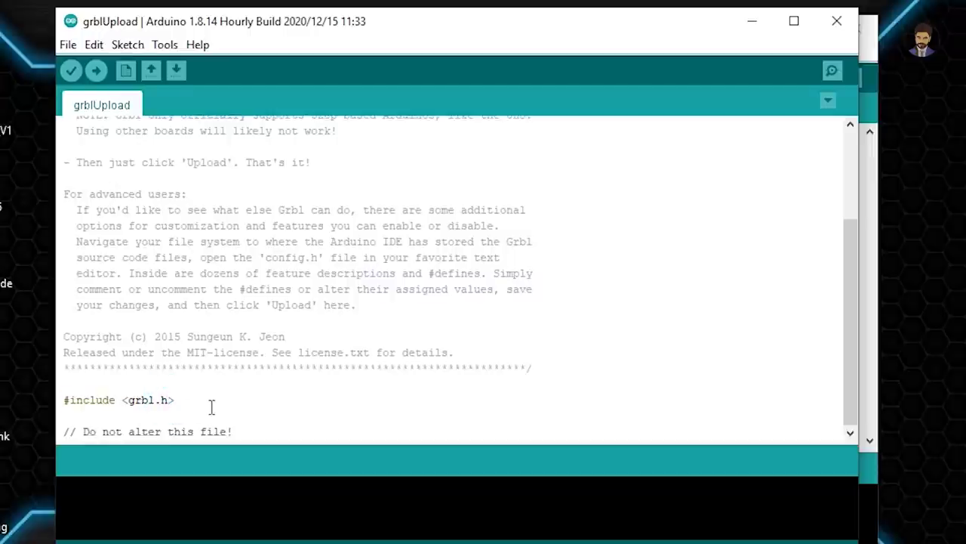
left_click(96, 71)
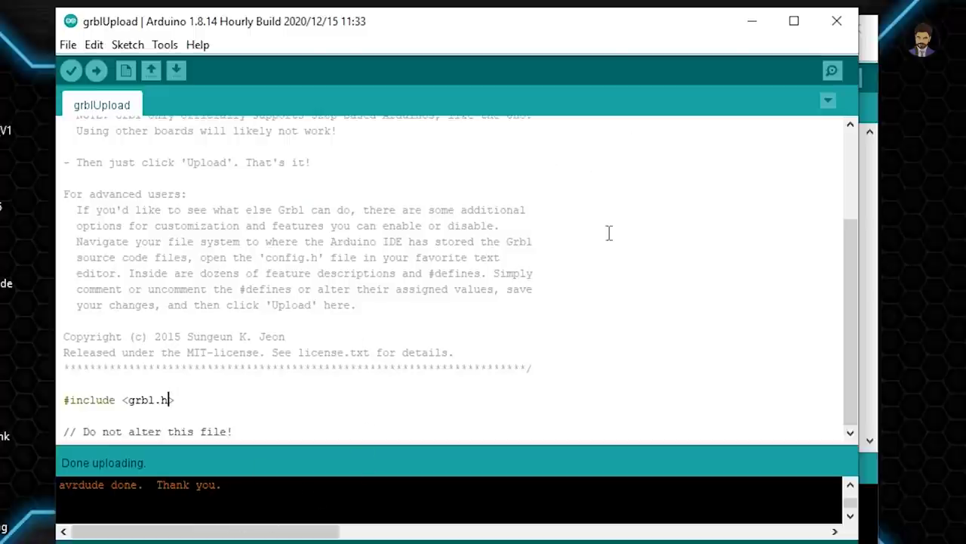
left_click_drag(850, 297, 847, 216)
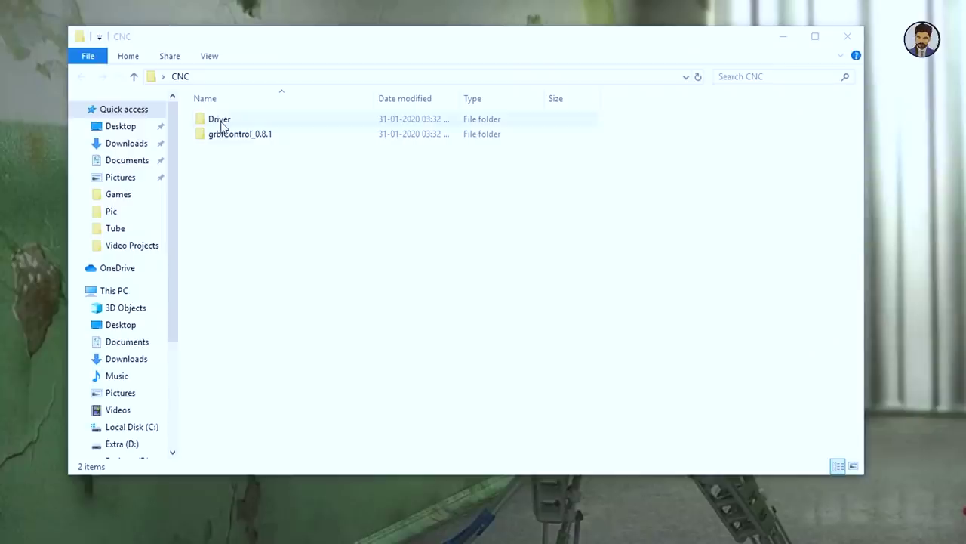
- Look through the Driver folder for the CH340SER installer and its reference picture, and return to the CNC folder
double_click(307, 152)
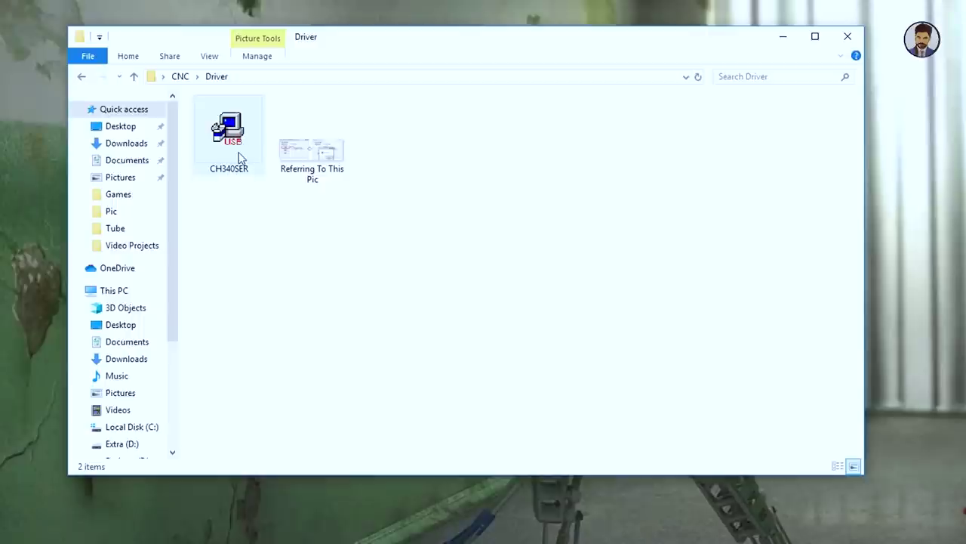
left_click(312, 155)
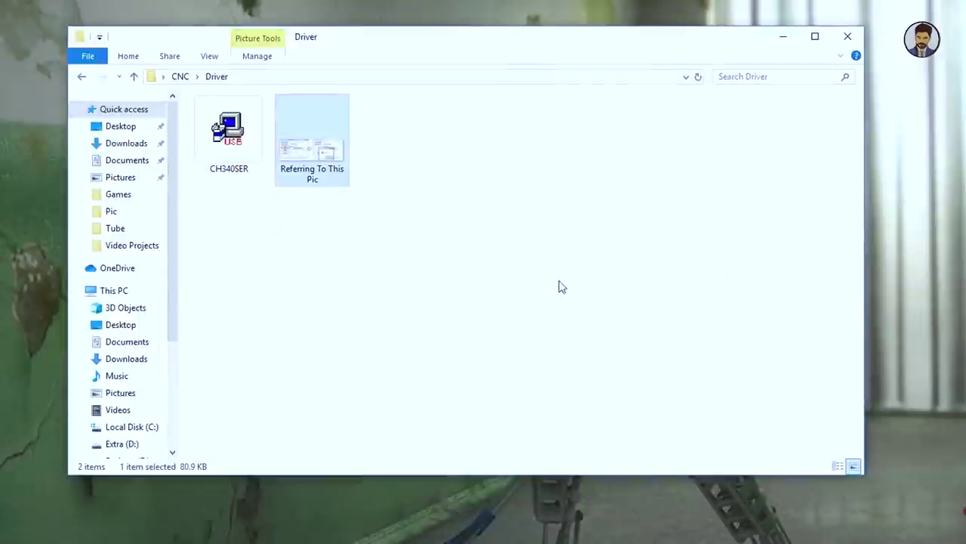
left_click(499, 278)
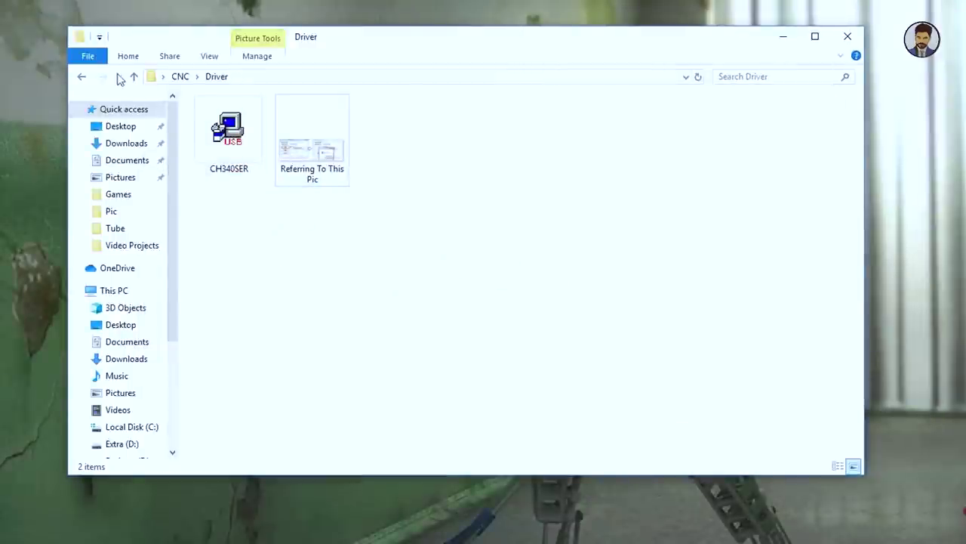
left_click(83, 78)
left_click(302, 265)
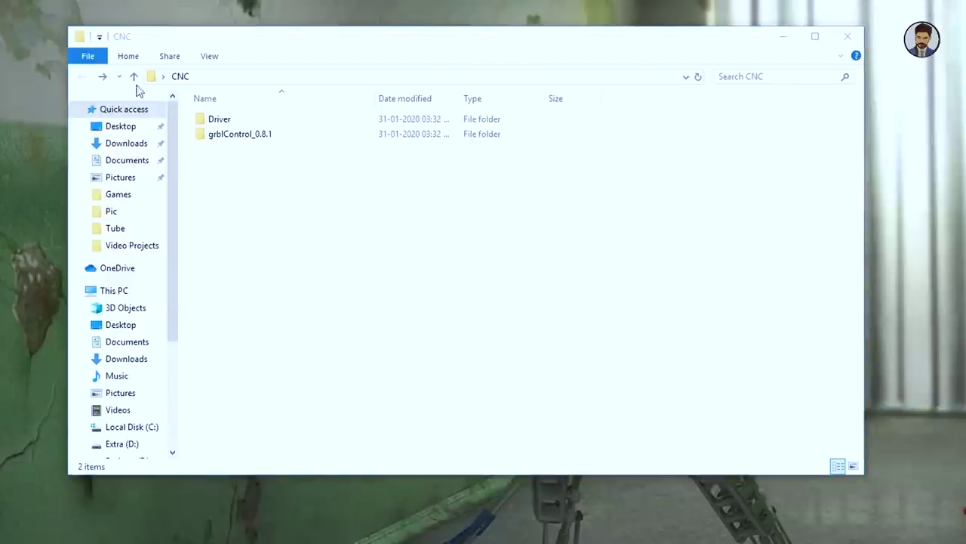
- Launch LiteFire.exe from the CNC & Laser folder and save its device settings for use as a pen drawing machine
left_click(420, 232)
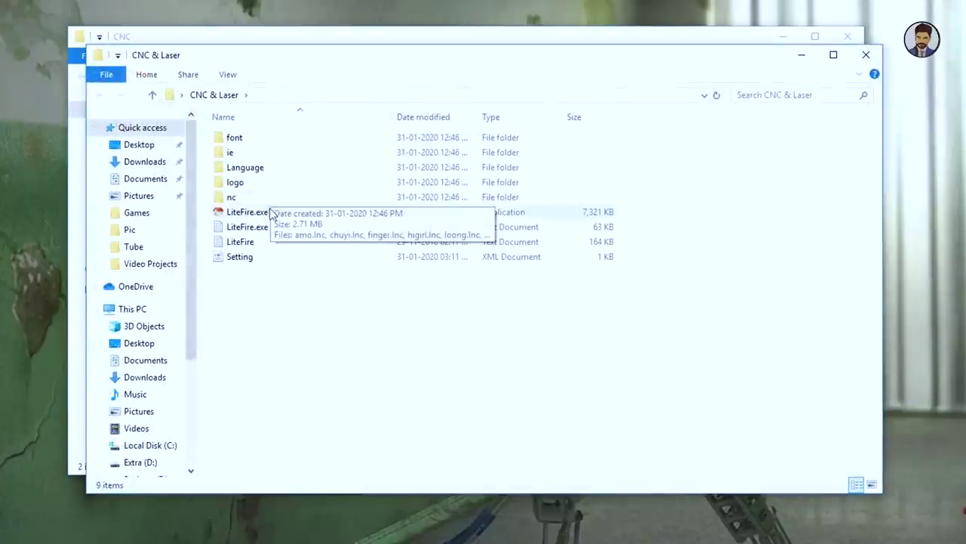
double_click(260, 215)
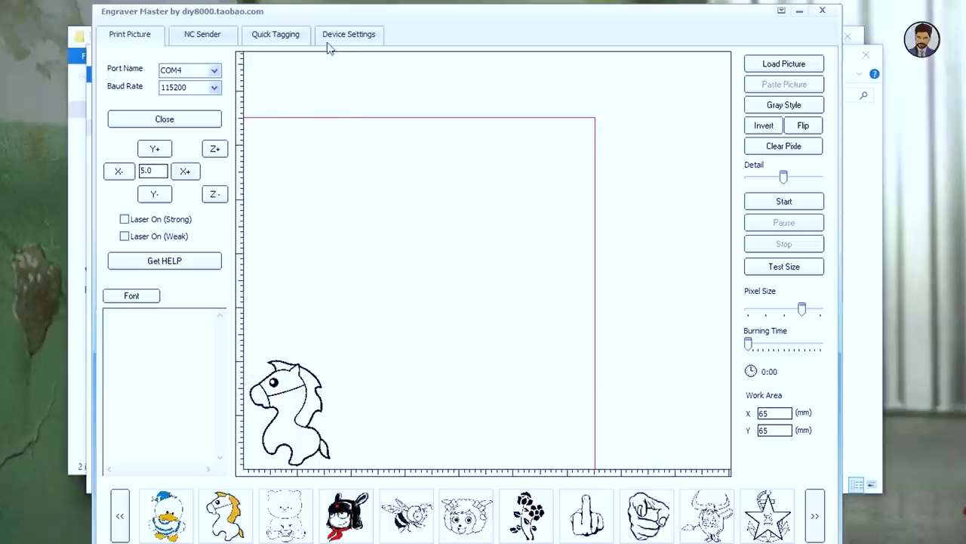
left_click(350, 37)
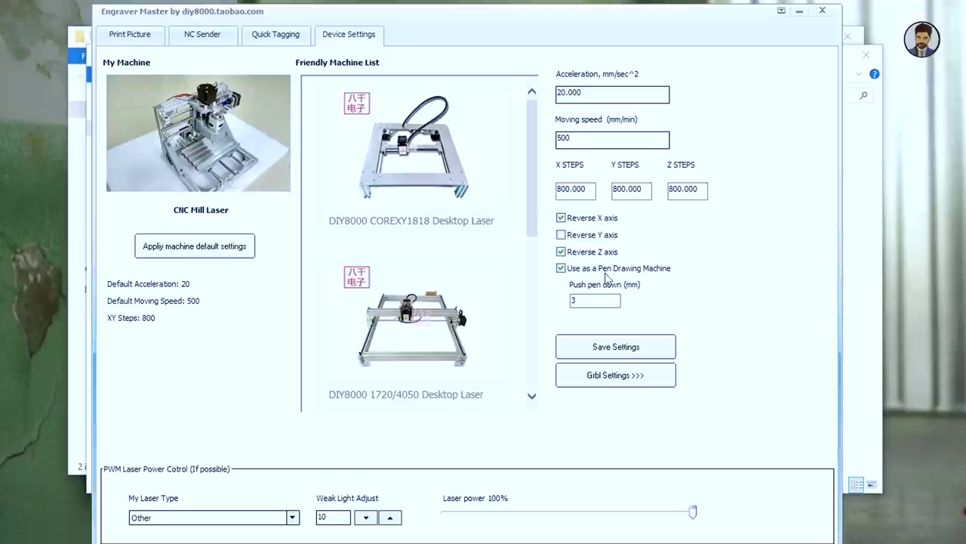
double_click(581, 300)
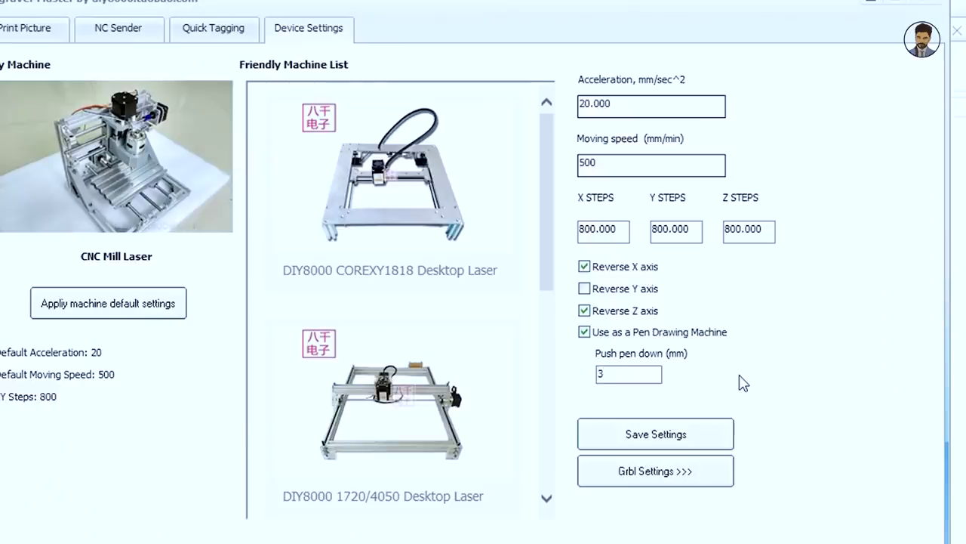
left_click(647, 443)
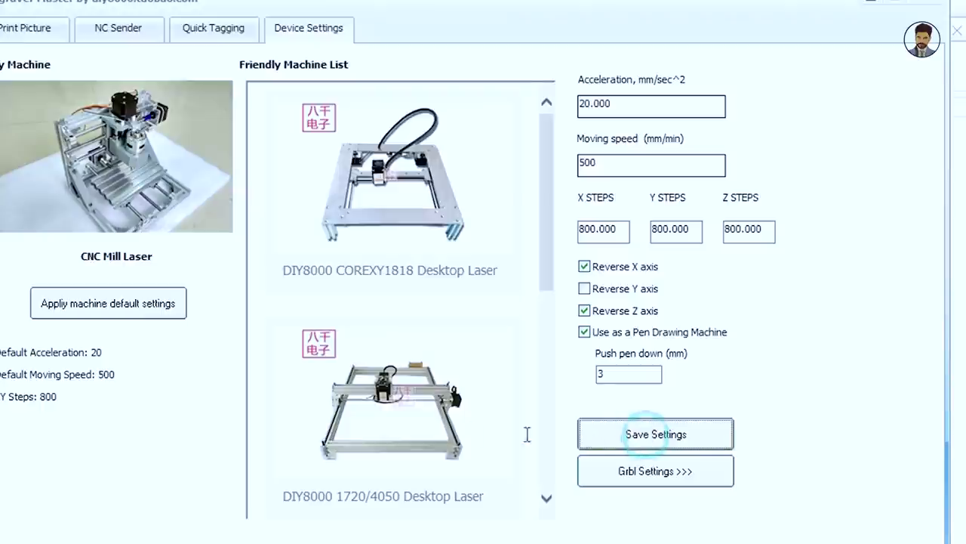
- Create an NC toolpath in the NC Sender from the prepared text in Arial at 100 mm character height
left_click(127, 34)
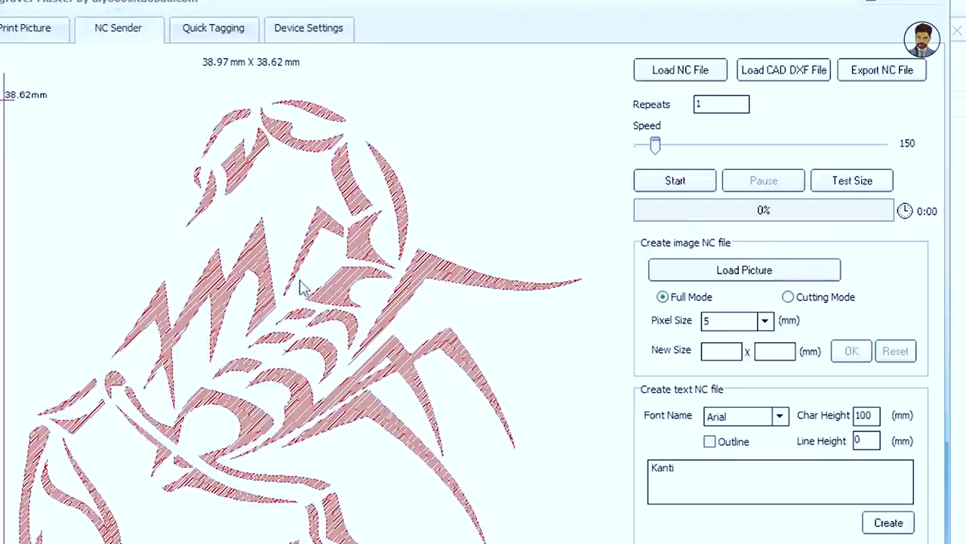
left_click(694, 469)
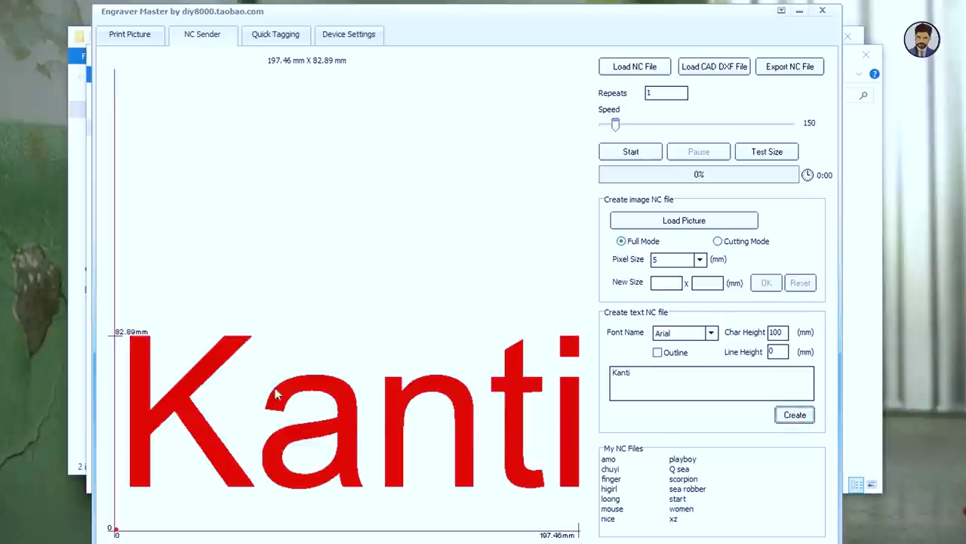
- Regenerate the text toolpath with a 10 mm character height, and again with a height of 100 mm
double_click(784, 332)
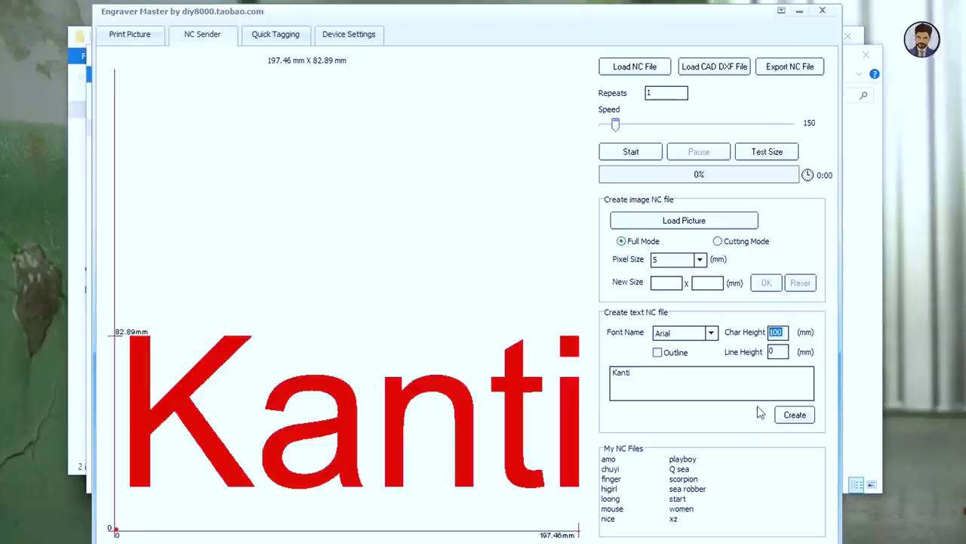
type("1")
left_click(794, 415)
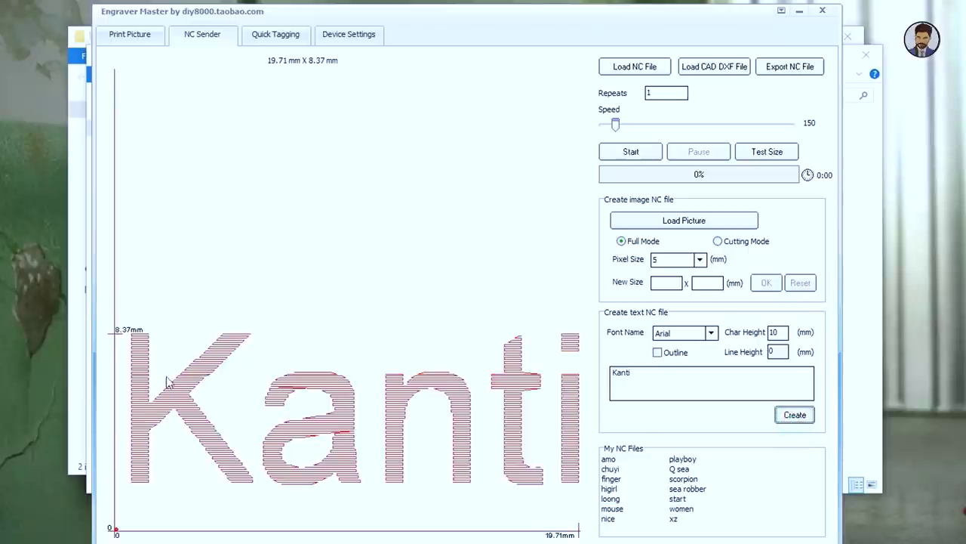
left_click(784, 330)
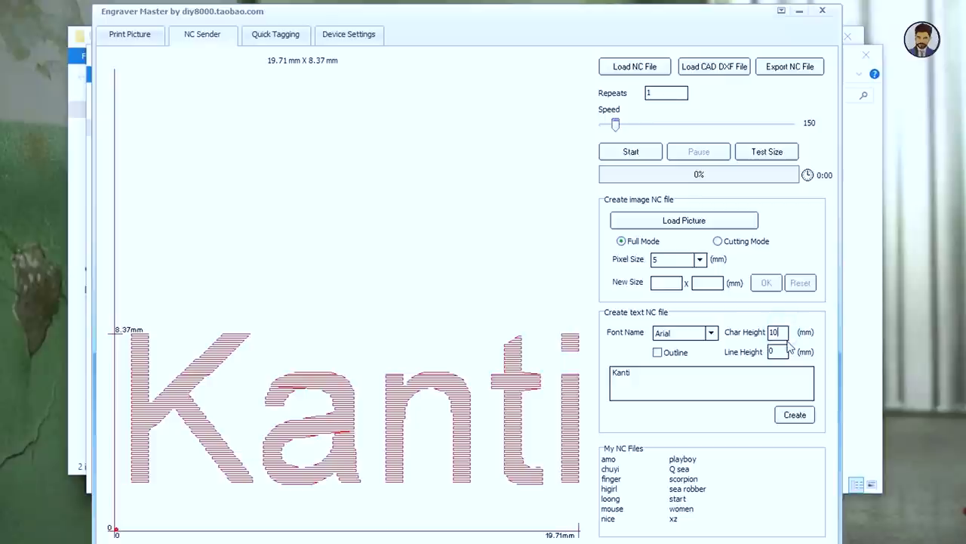
left_click(794, 415)
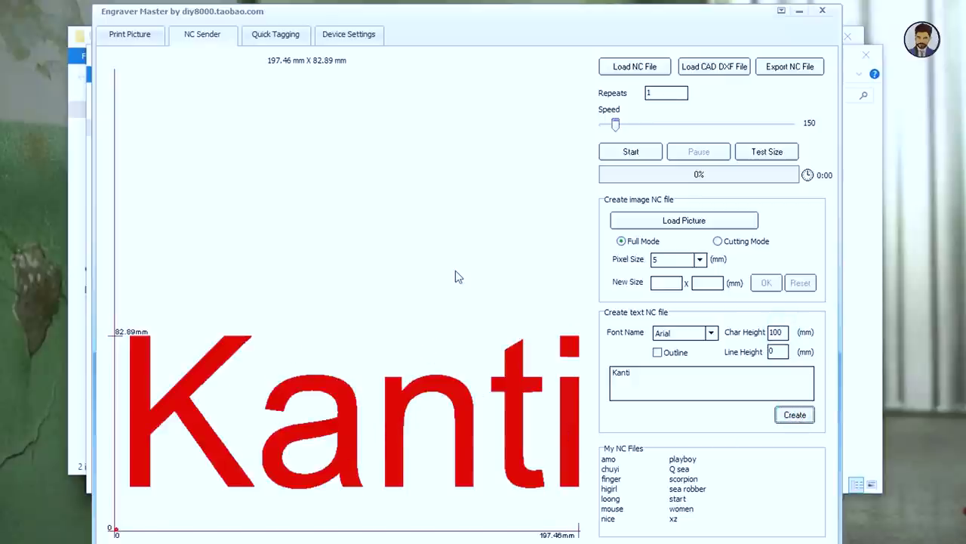
- Start exporting the text toolpath as an NC file and try to save it on the desktop as cnc
left_click(792, 68)
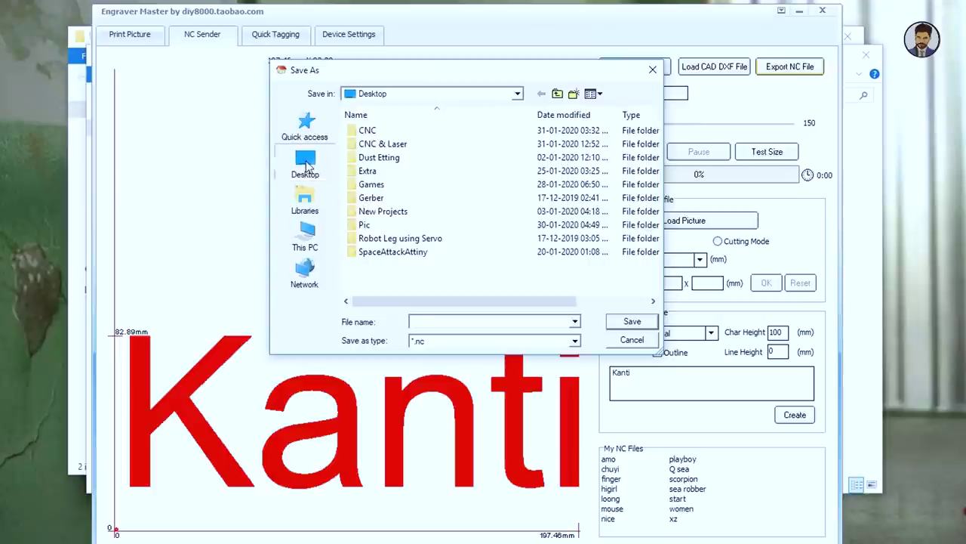
left_click(305, 163)
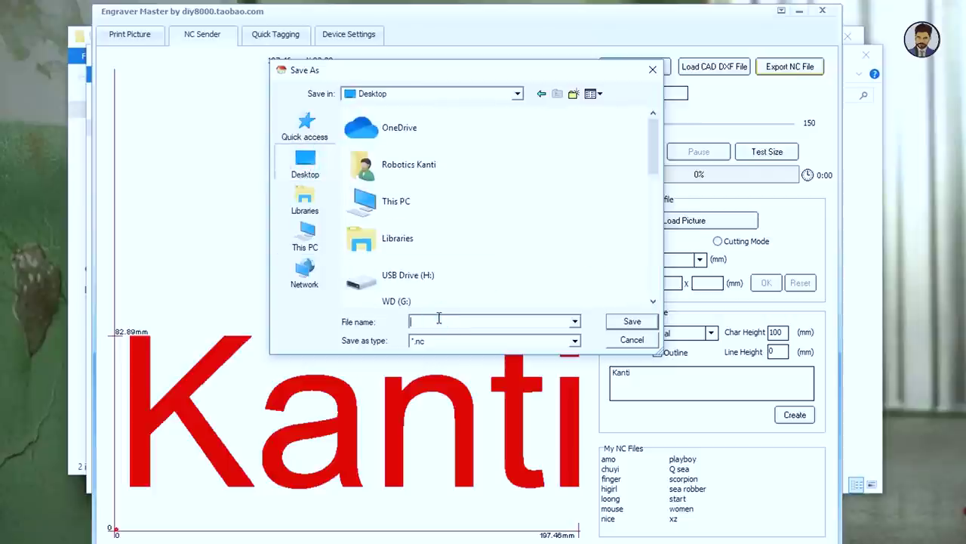
type("cnc")
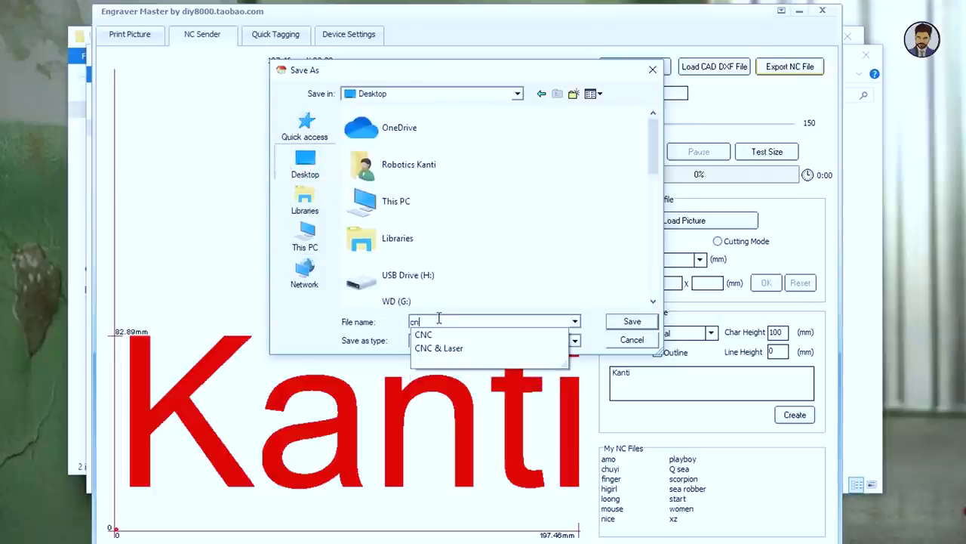
left_click(492, 300)
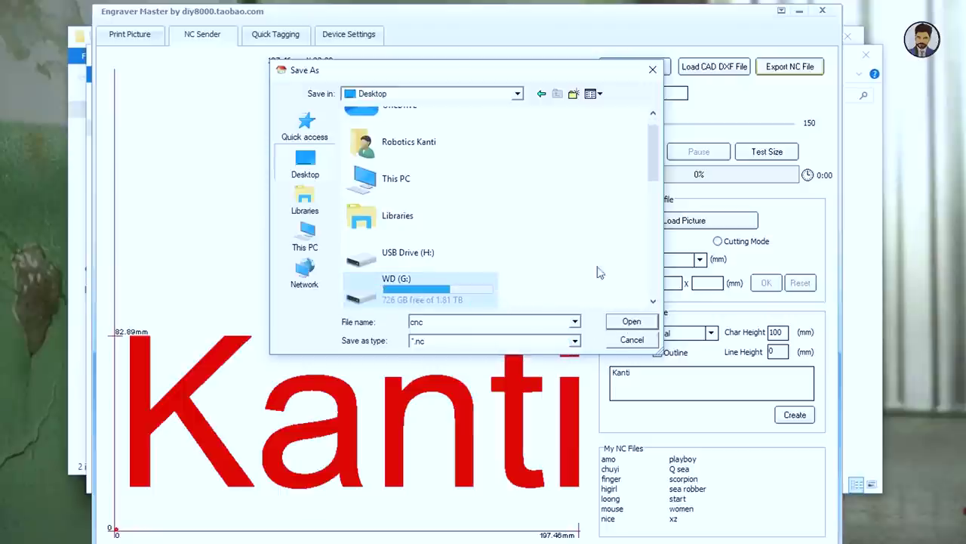
left_click(632, 321)
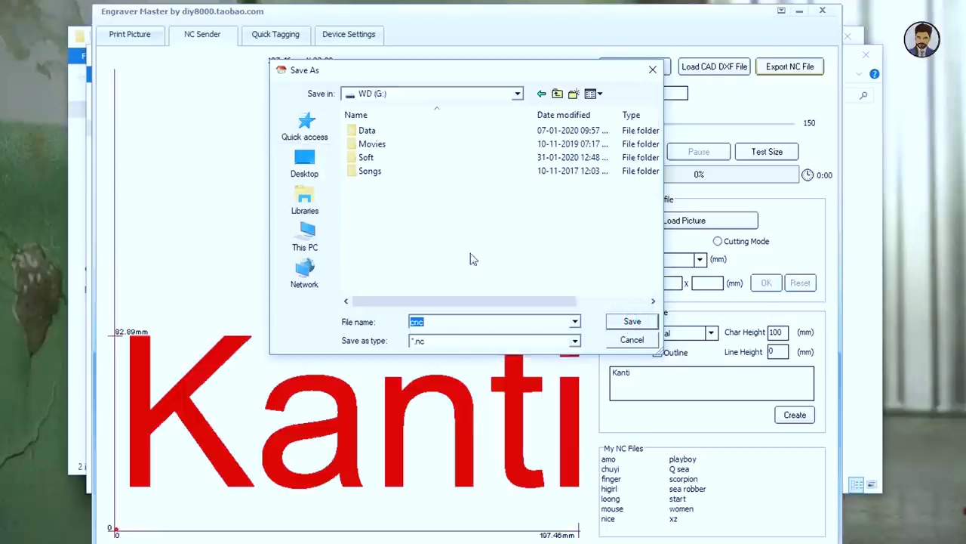
left_click(304, 160)
left_click(633, 321)
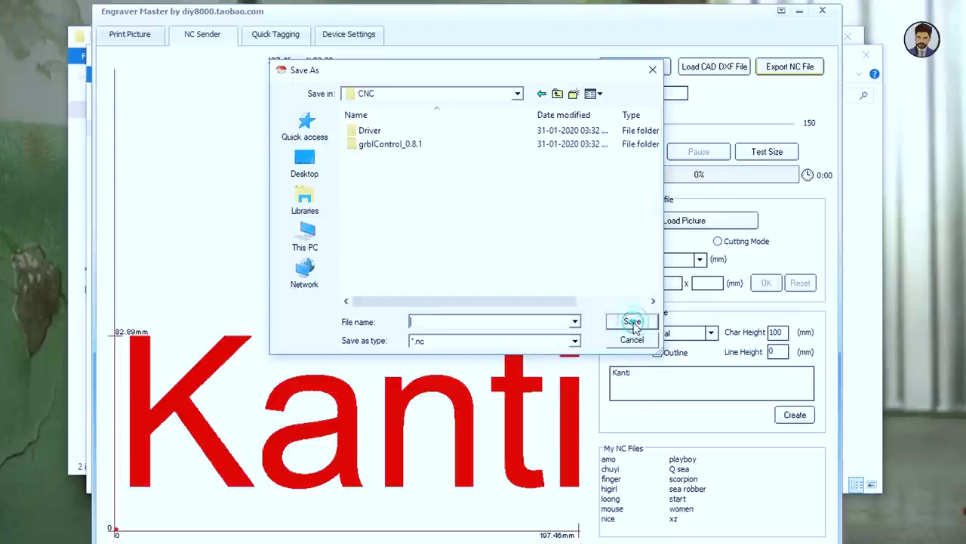
- Save the exported NC file on the desktop under the name kant
left_click(281, 173)
left_click(454, 323)
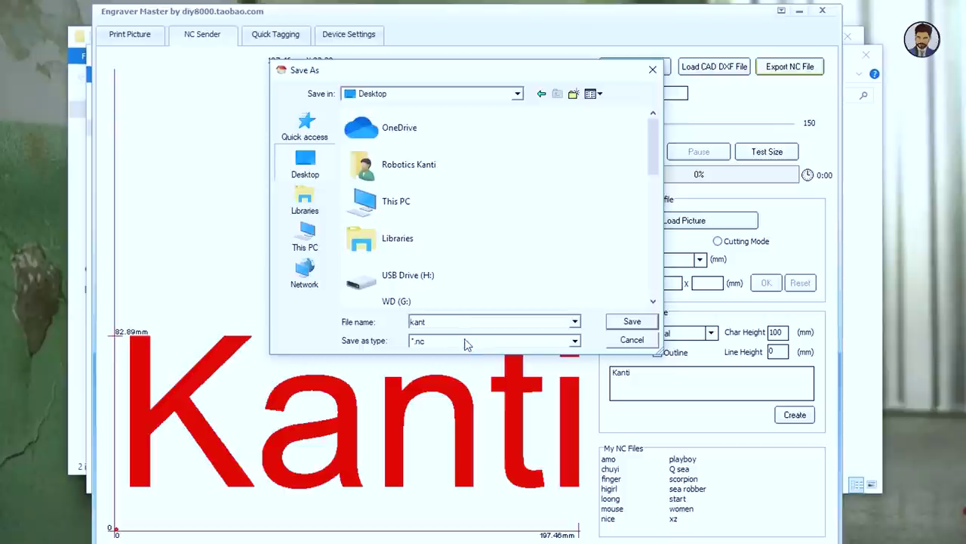
left_click(627, 323)
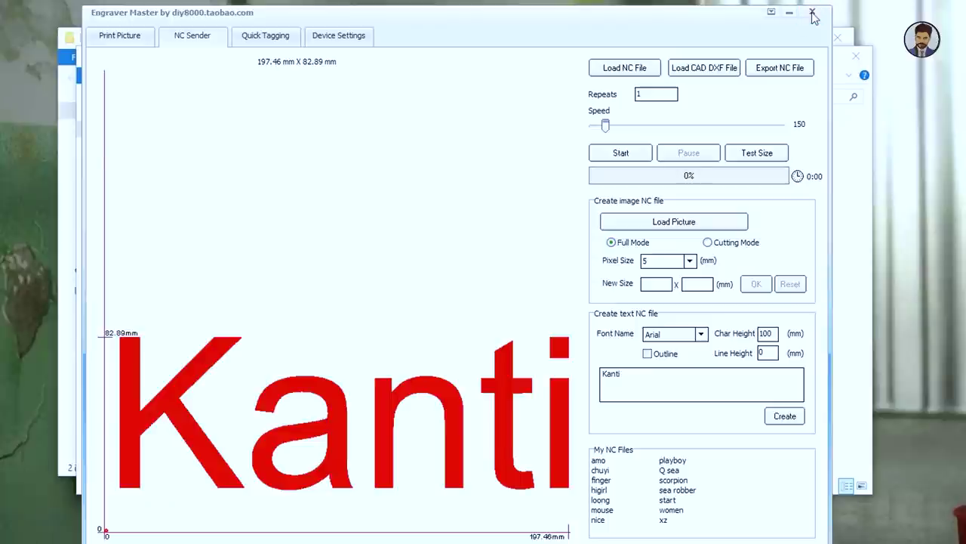
- Close the engraving program and launch grblControl from the grblControl_0.8.1 folder inside the CNC folder
left_click(812, 13)
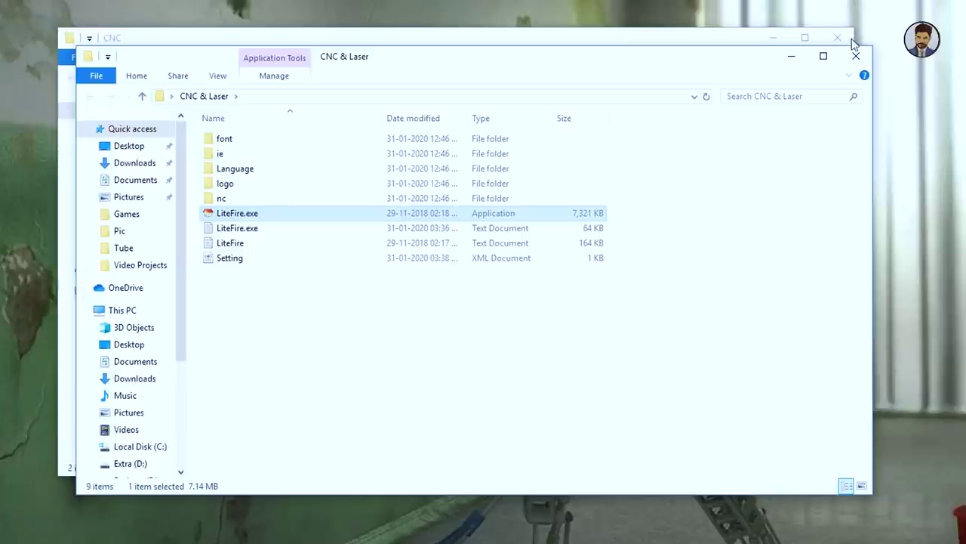
left_click(694, 37)
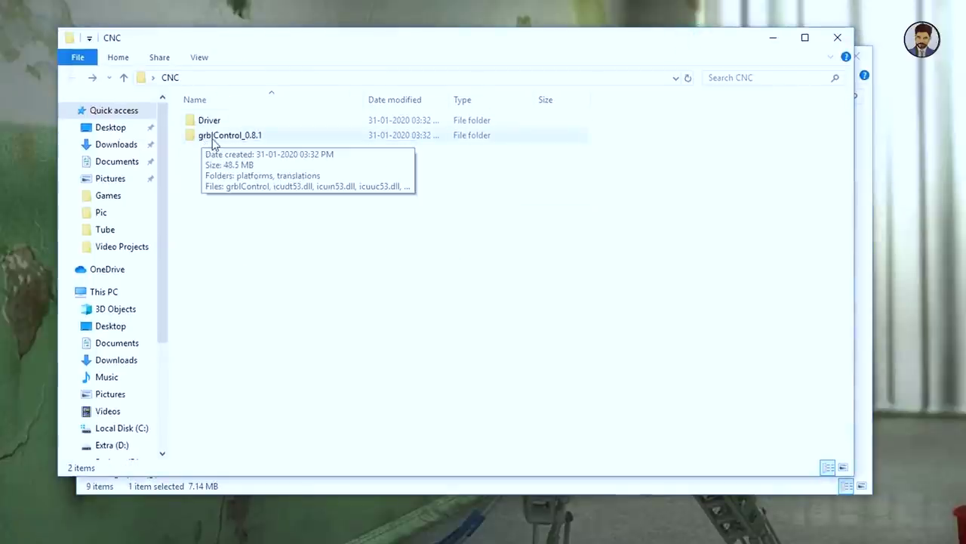
double_click(243, 141)
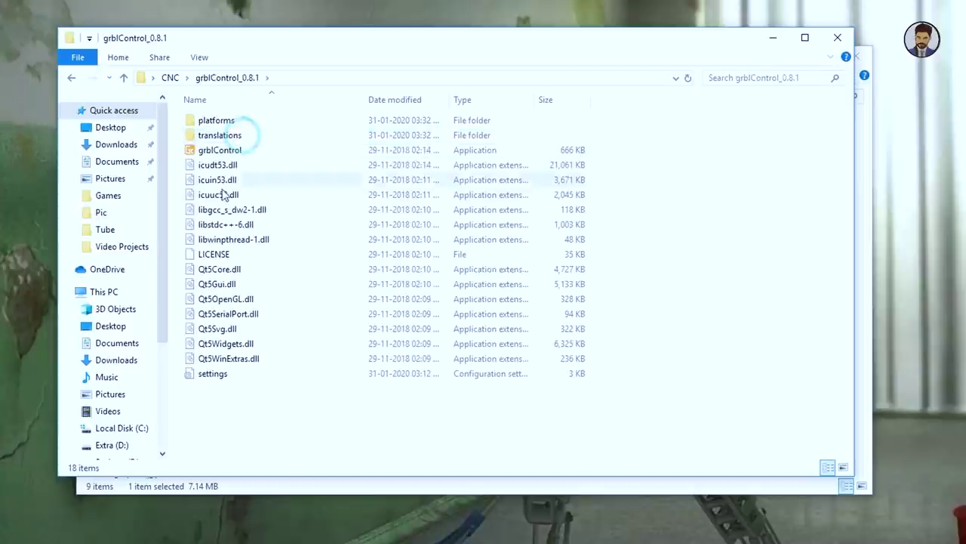
double_click(226, 150)
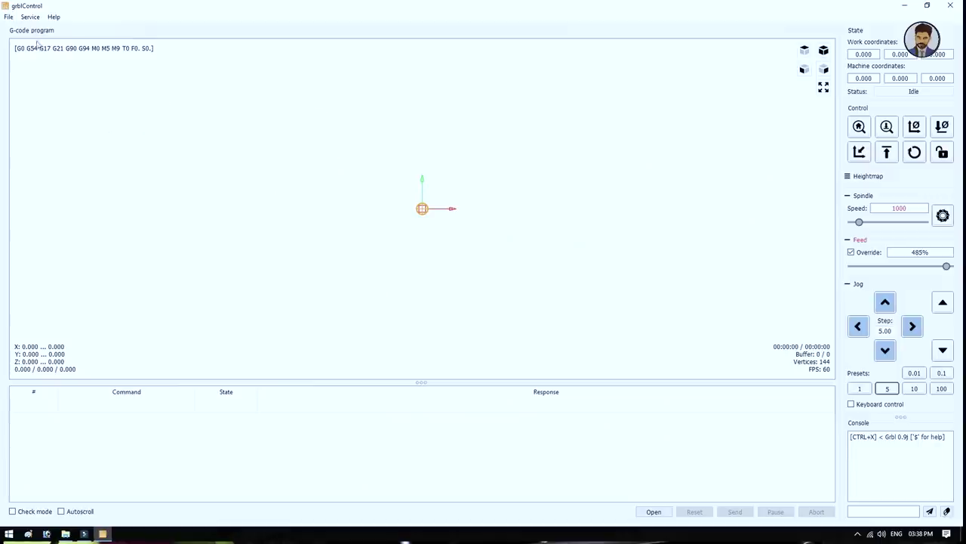
- Set the connection port to COM4 in the grblControl settings and accept the settings
left_click(30, 17)
left_click(40, 29)
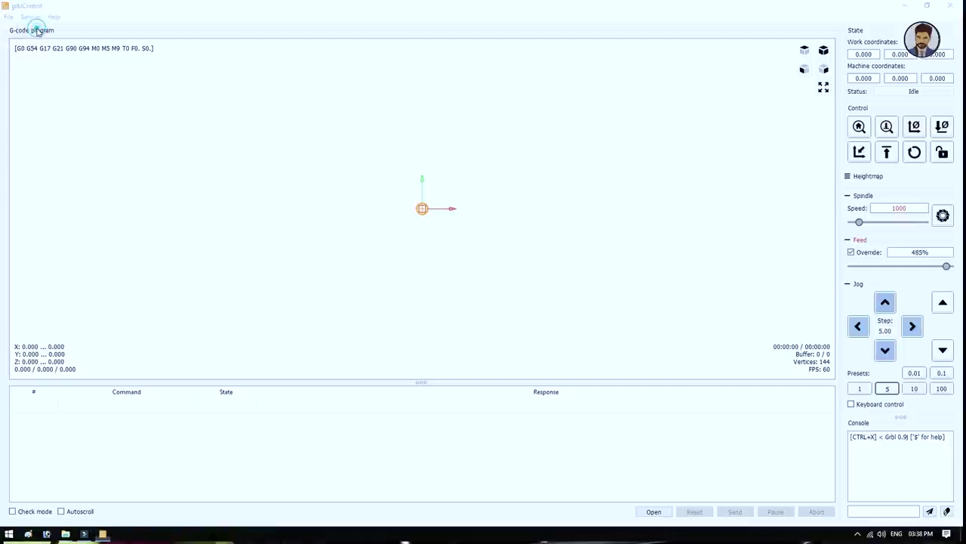
left_click(536, 200)
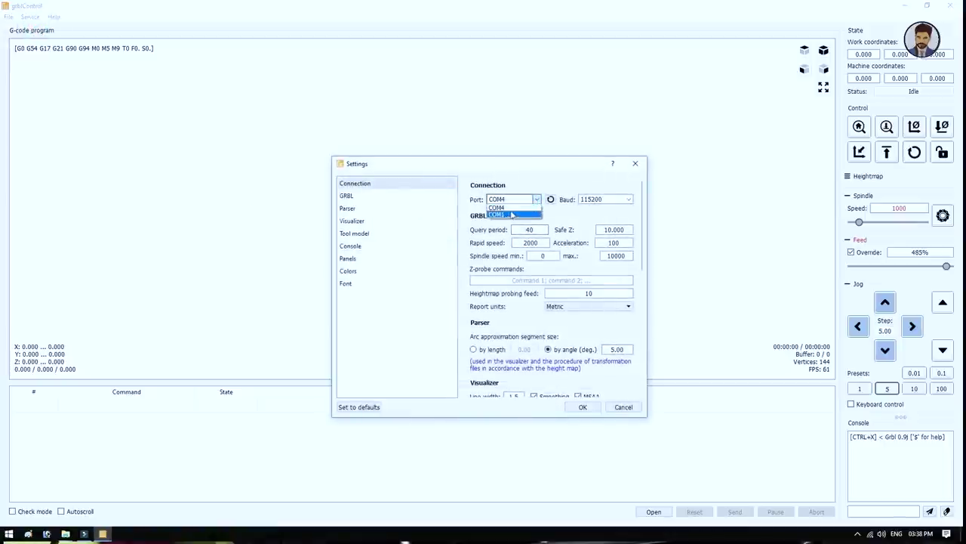
left_click(502, 208)
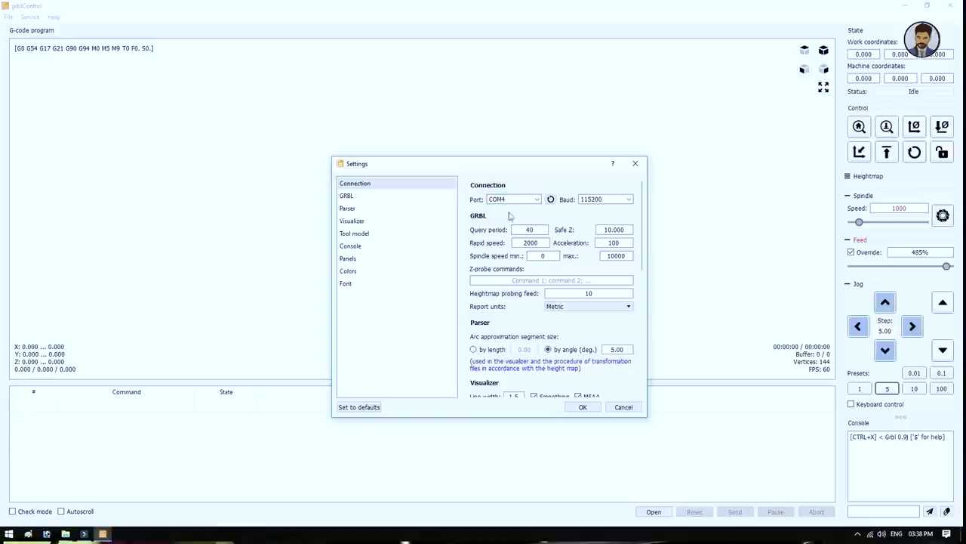
left_click(582, 407)
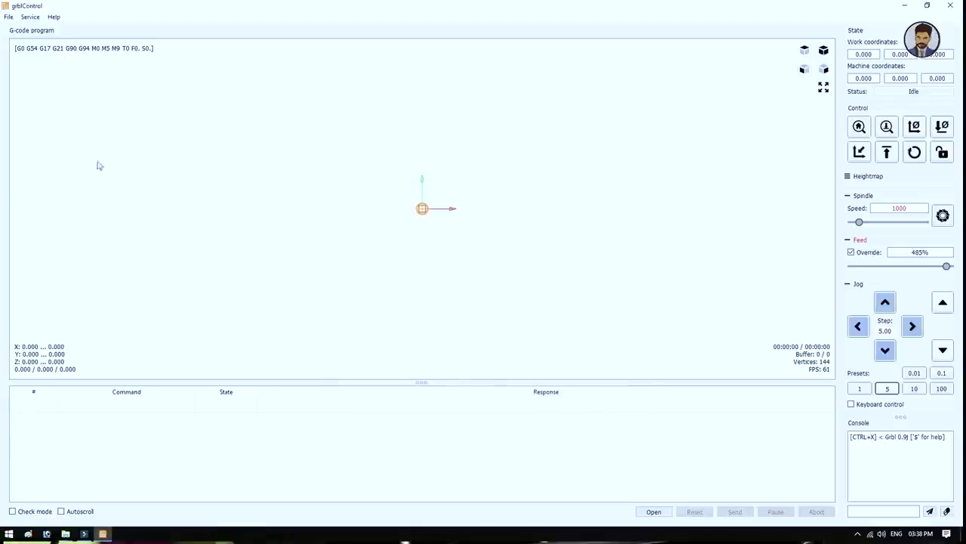
- Open the G-code file kanti.nc from the desktop
left_click(8, 17)
left_click(25, 41)
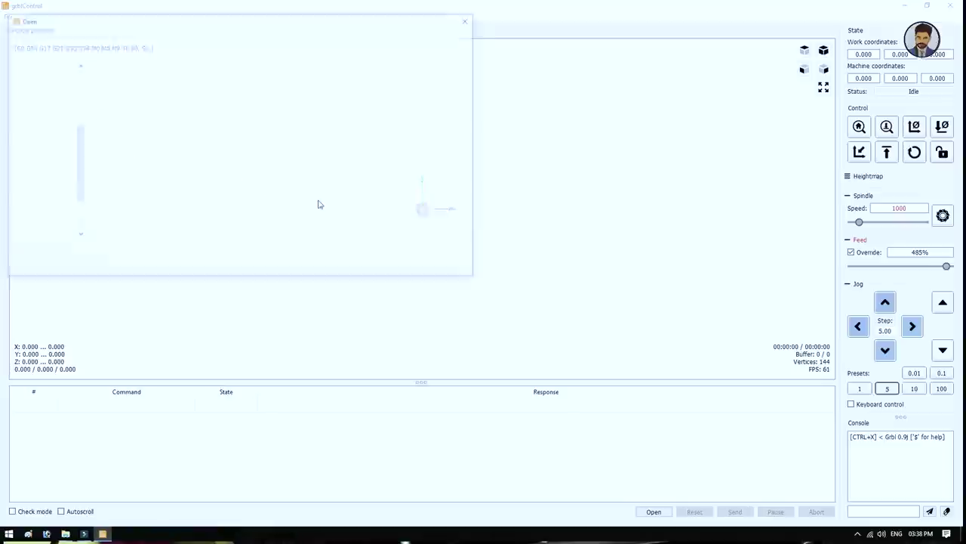
left_click(41, 94)
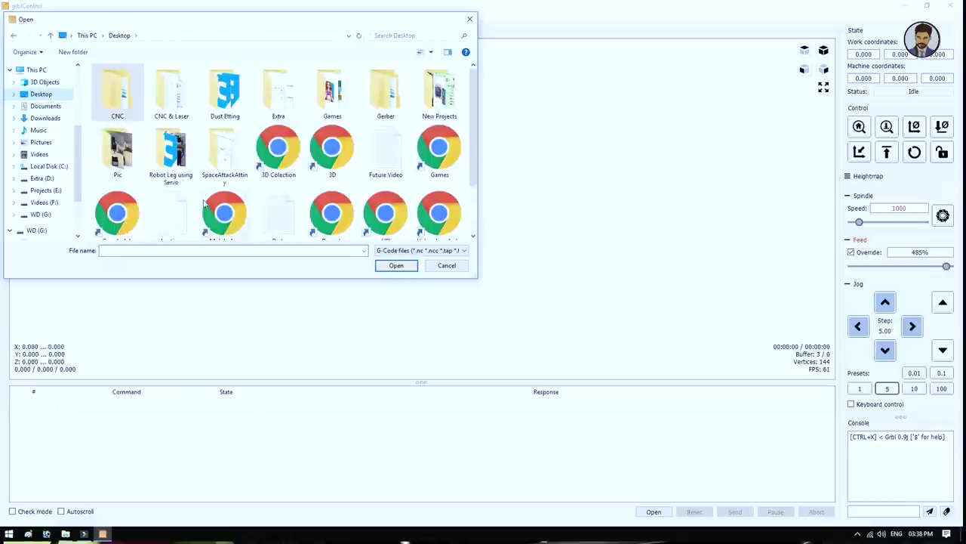
scroll(474, 143, "down", 2)
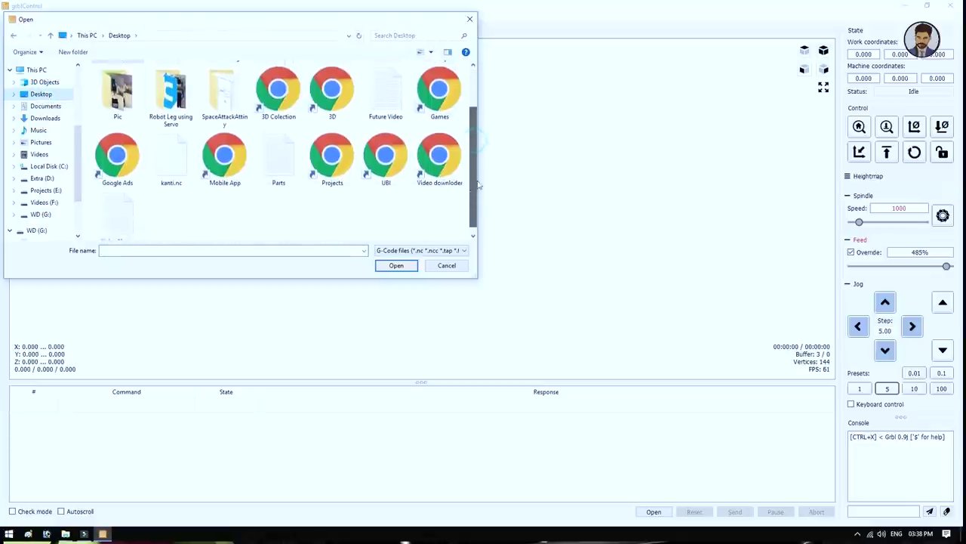
left_click(166, 164)
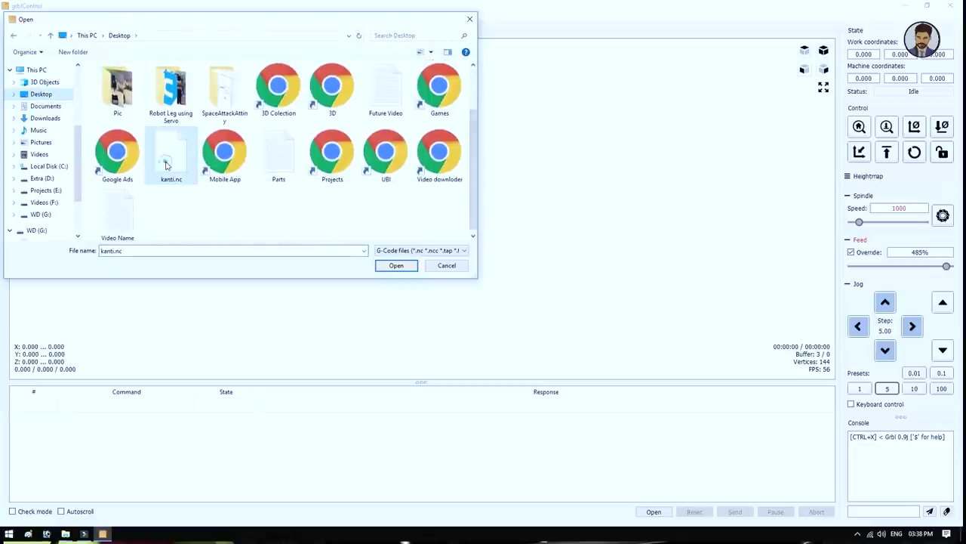
left_click(396, 265)
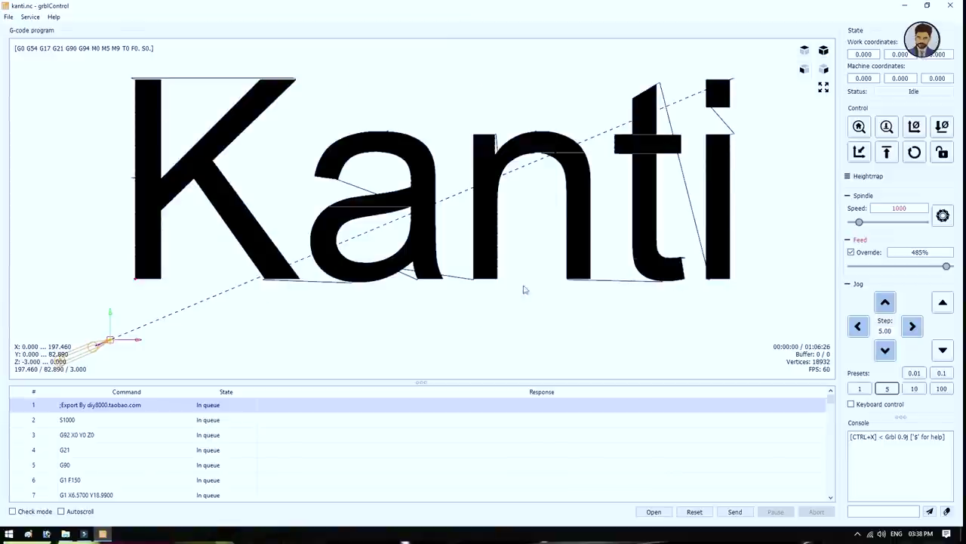
- Set the spindle speed to 600
left_click_drag(459, 318, 469, 246)
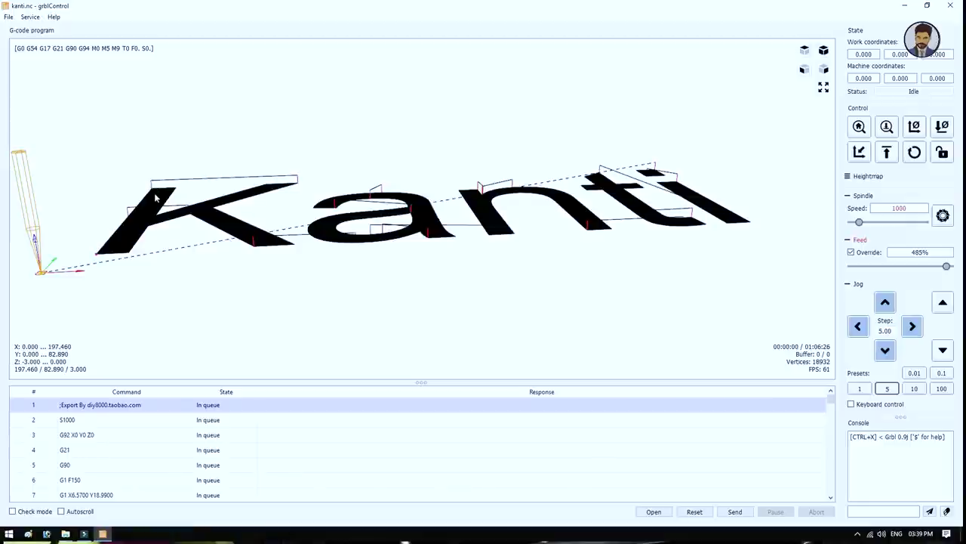
mouse_move(396, 253)
left_mouse_down()
mouse_move(390, 280)
mouse_move(384, 262)
left_mouse_up()
left_click(906, 209)
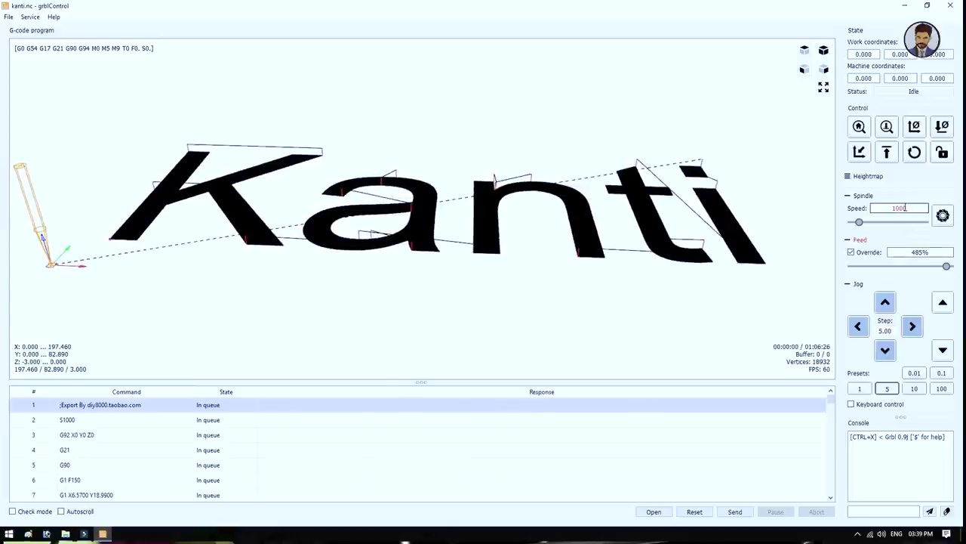
left_click_drag(916, 208, 890, 208)
key("Return")
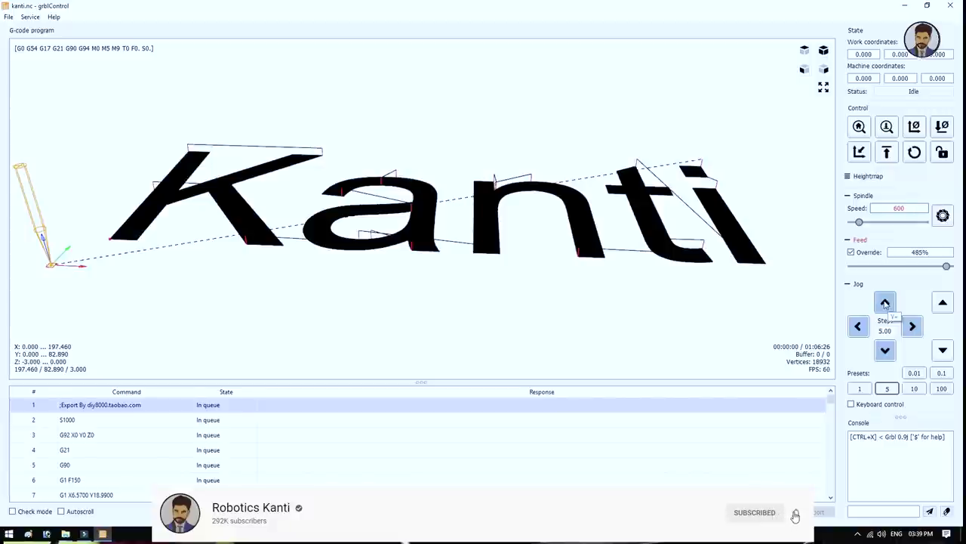
- Test the axes with 5 mm jogs: Y forward and back, X negative and back, and Z up
left_click(885, 302)
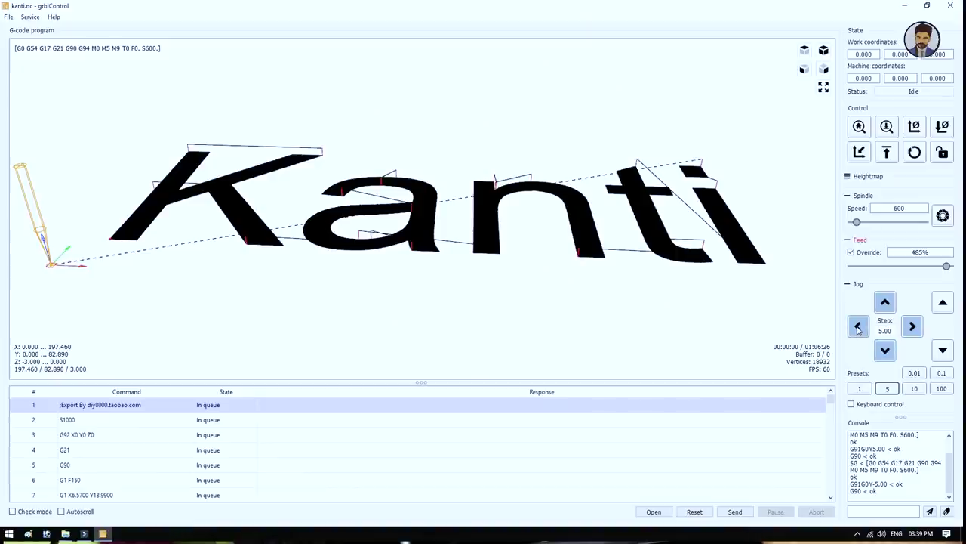
left_click(858, 327)
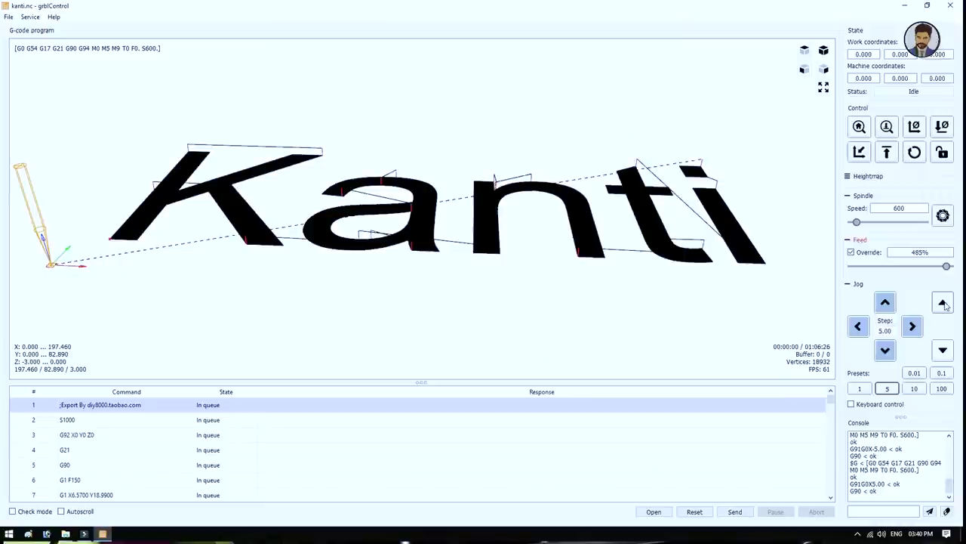
left_click(945, 306)
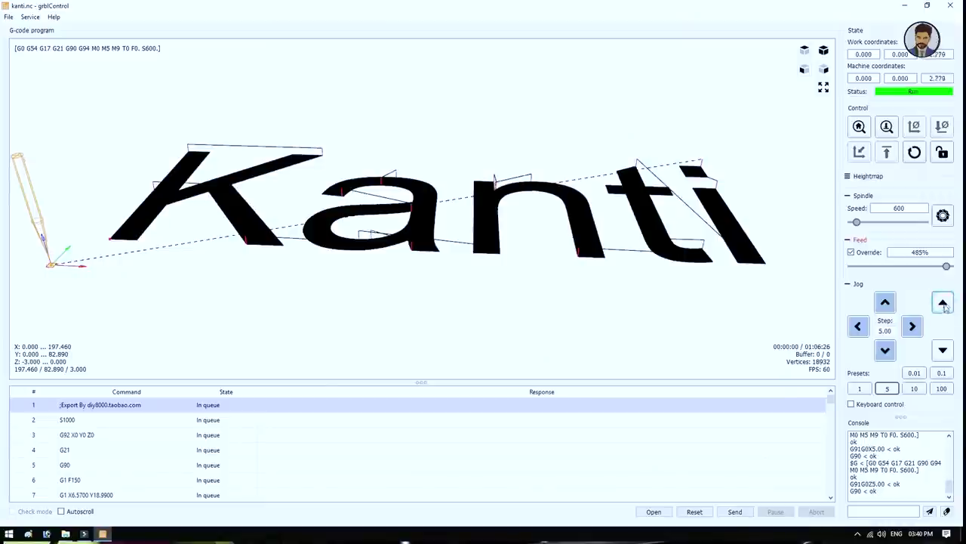